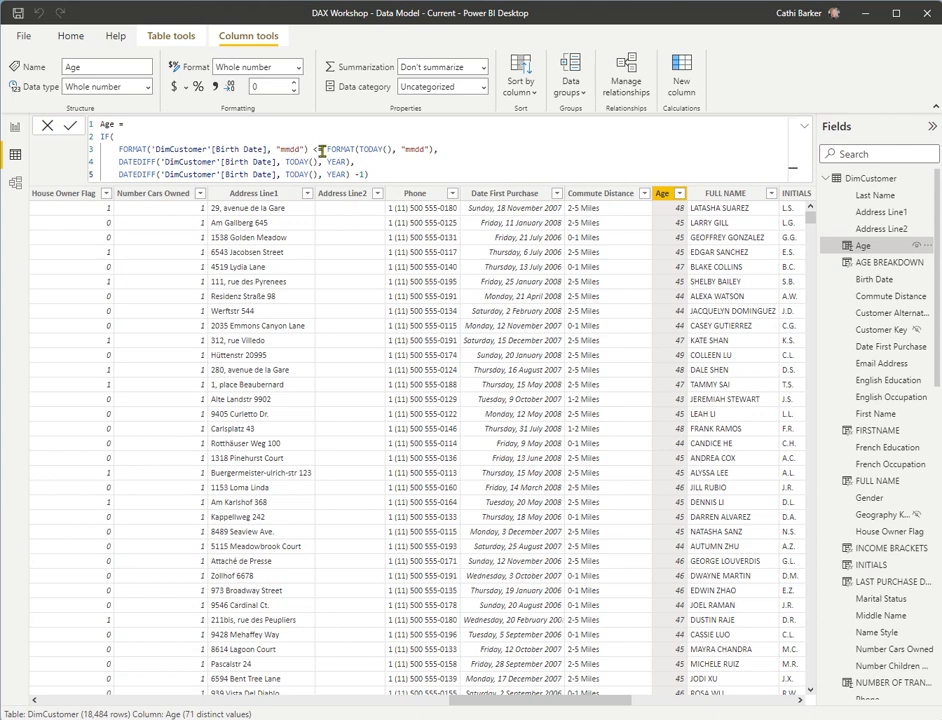
left_click(438, 155)
type(",")
left_click(351, 161)
type(",")
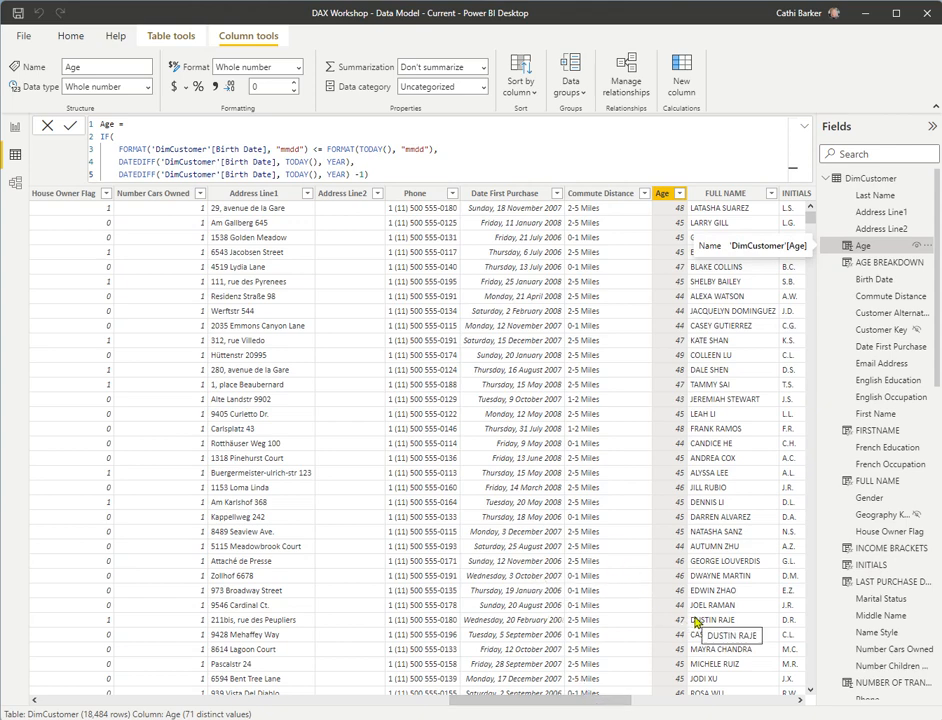
Create a new calculated column in the FactInternet Sales table and begin its formula with the name WEEKS WAIT.
left_click(826, 178)
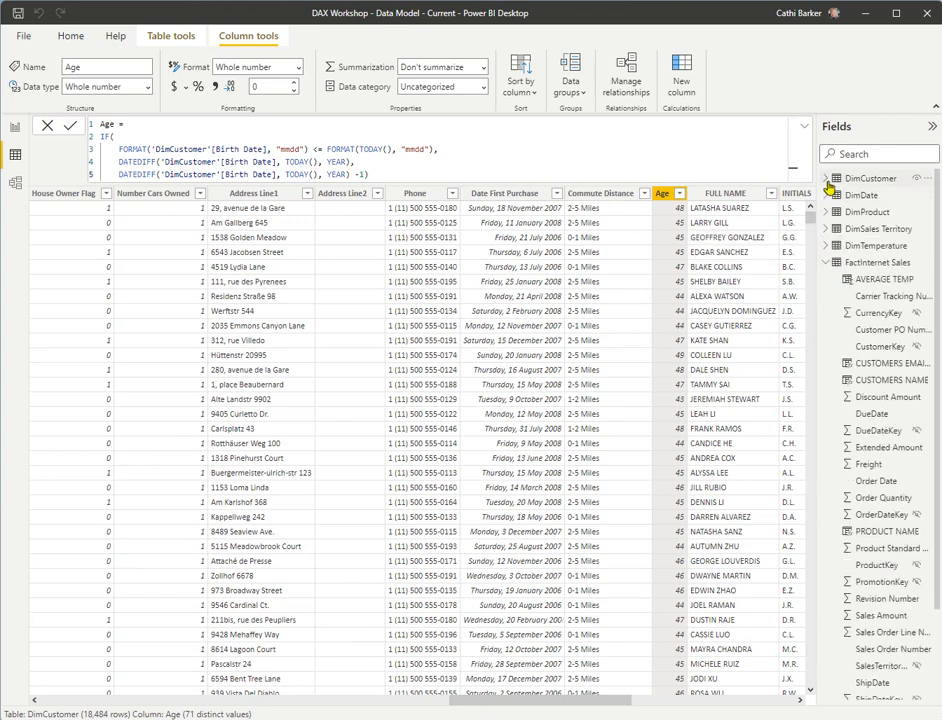
left_click(878, 263)
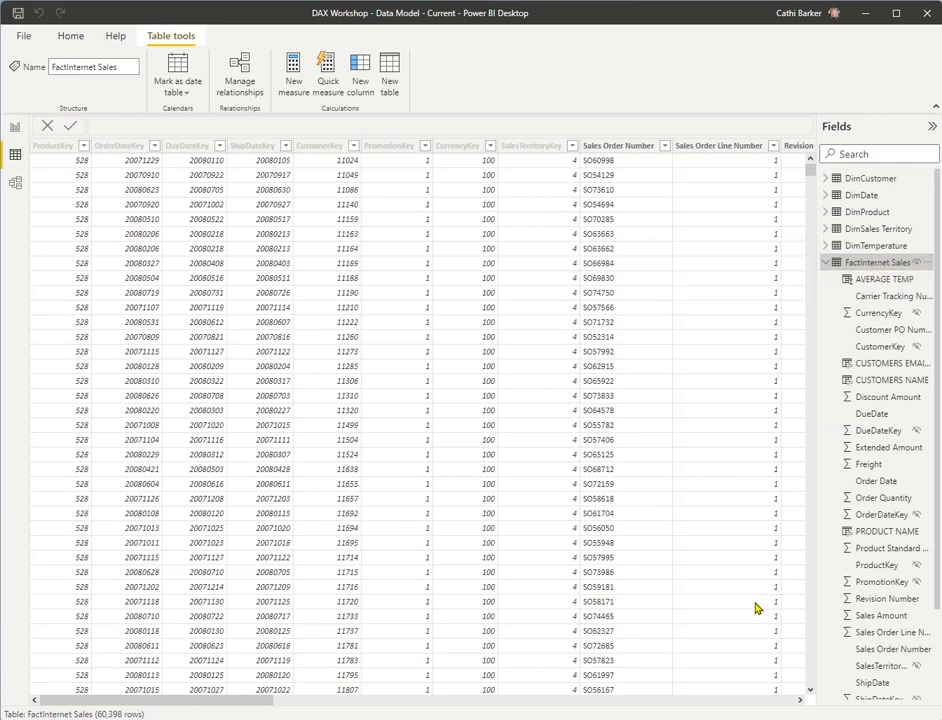
left_click_drag(280, 700, 763, 712)
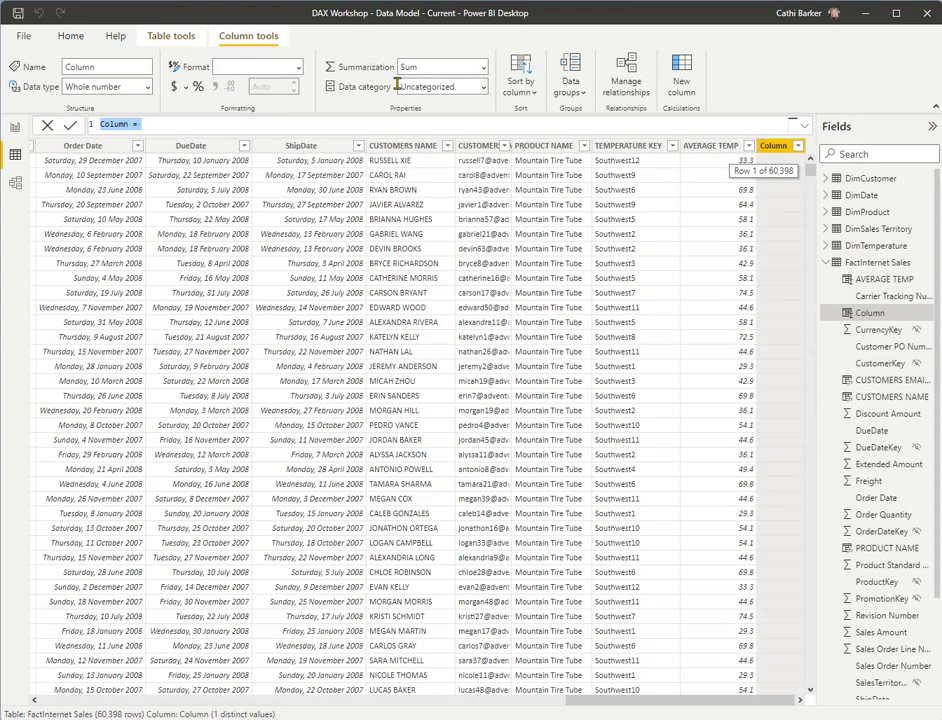
type("WEEKS WAIT")
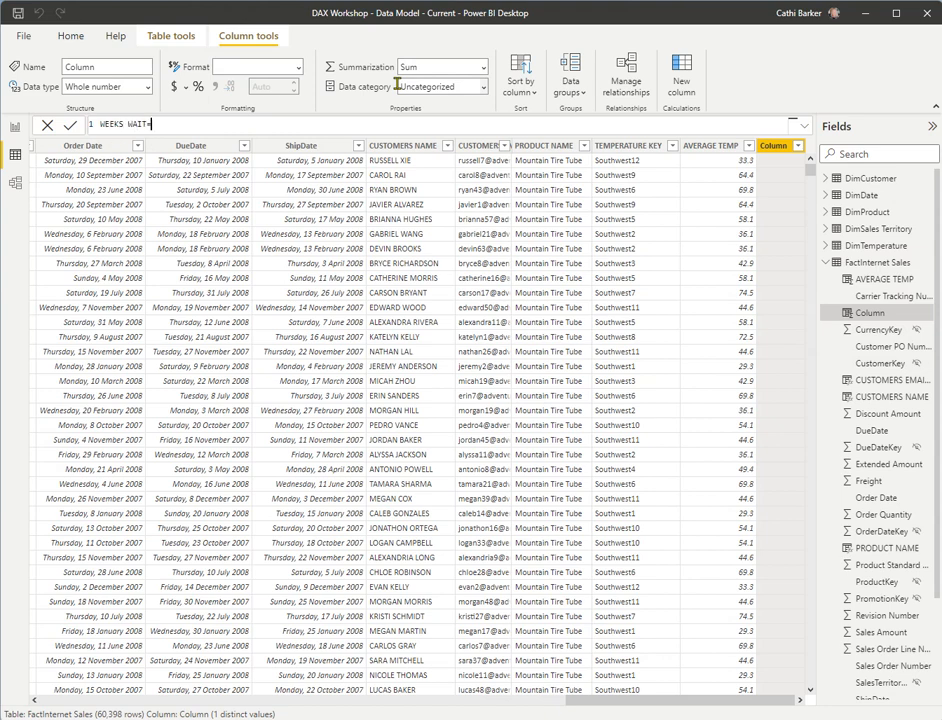
type("=")
key("shift+Return")
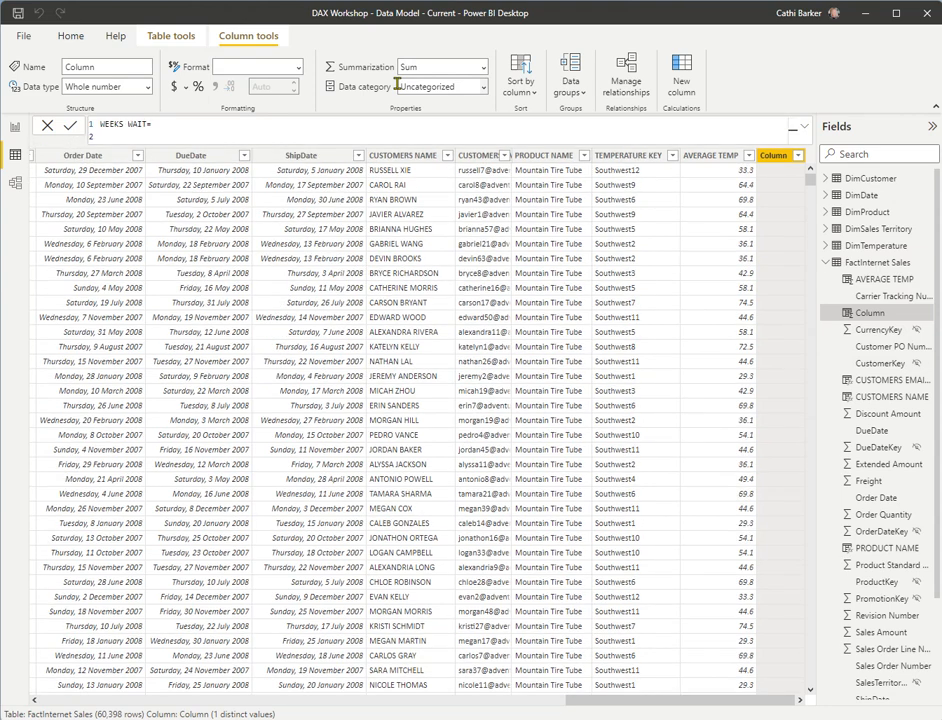
Add the comment line "//CALCULATE THE NUBMER OF WEEKS THAT THE CUSTOMER HAS TO WAIT BETWEEN THE ORDER DATE AND THE DUE DATE".
type("//CALCULATE THE NUBMER OF WEE")
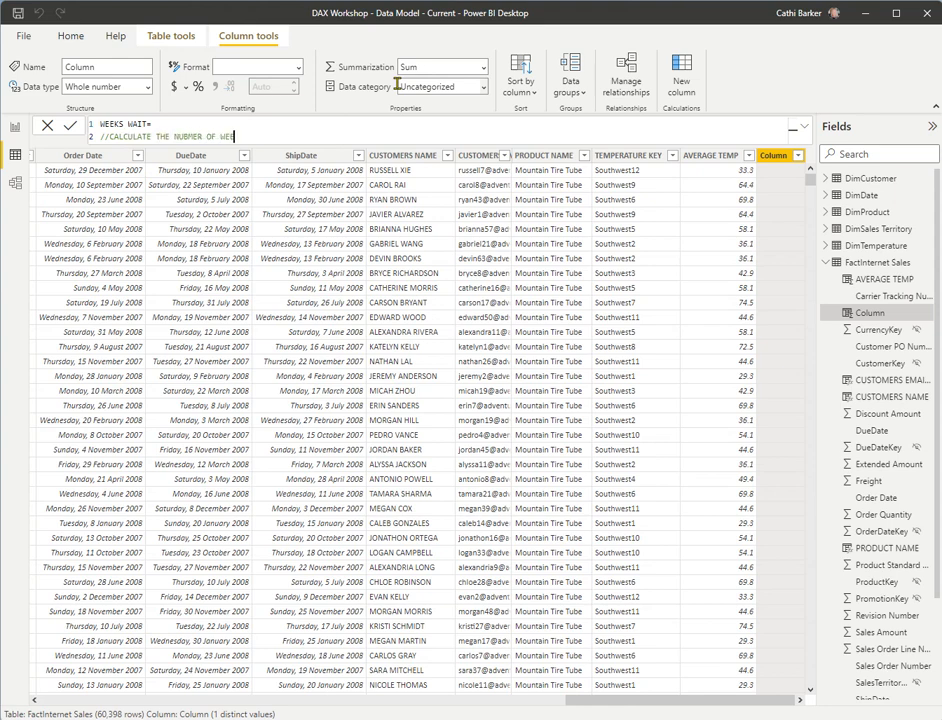
type("KS THAT THE CUSTOMER")
type(" HAS TO THAIT")
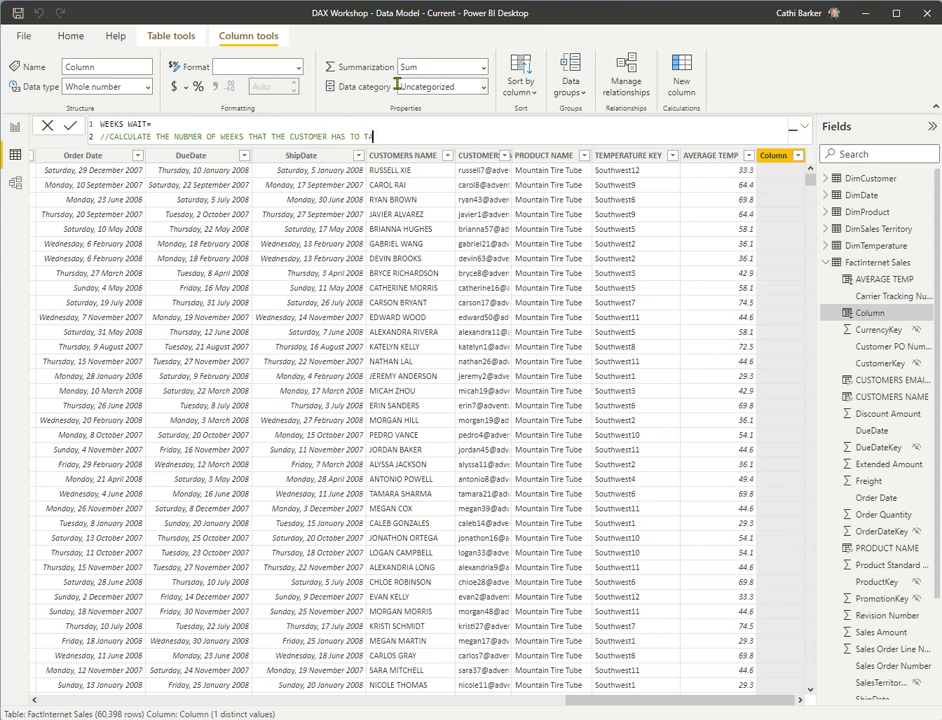
type(" BE")
key("BackSpace")
key("BackSpace")
key("BackSpace")
key("BackSpace")
key("BackSpace")
key("BackSpace")
type("WAIT")
key("Right")
key("Right")
key("Right")
type("WEEN THE ORDER DATE AND ")
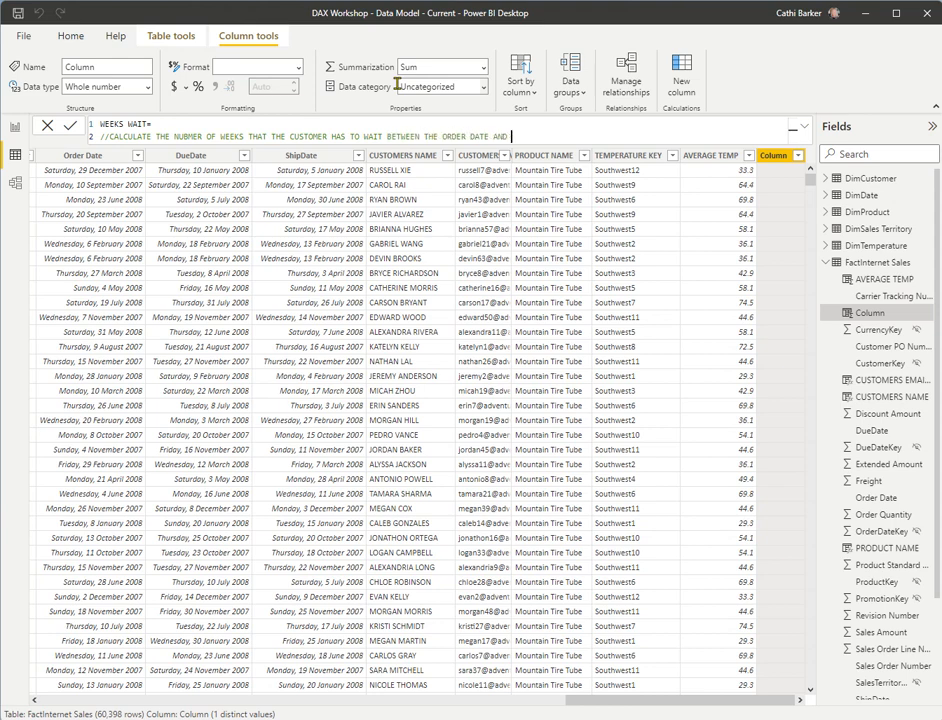
type("THE DUE DATE")
key("shift+Return")
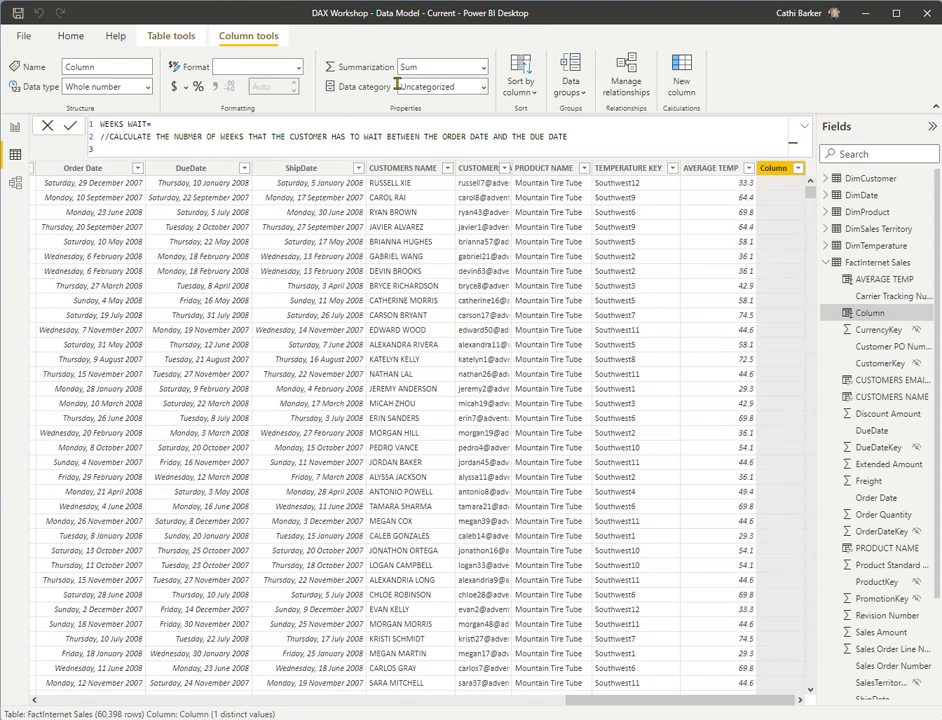
Below the comment, add an indented DATEDIFF function with 'FactInternet Sales'[Order Date] as first date and 'FactInternet Sales'[DueDate] as second date.
key("Tab")
type("DATE")
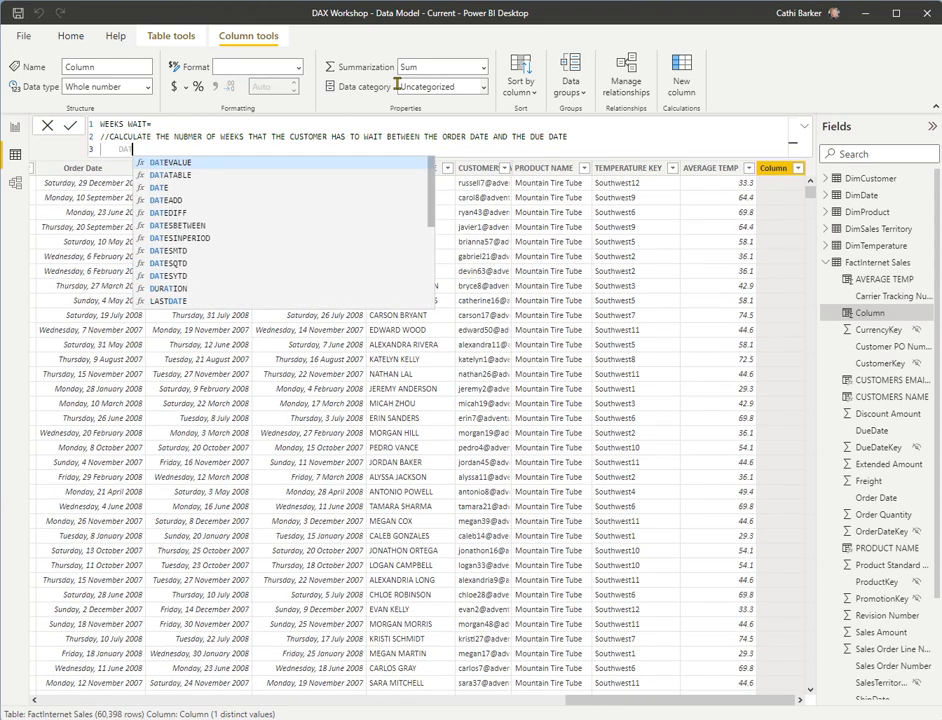
key("Down")
key("Down")
key("Down")
key("Tab")
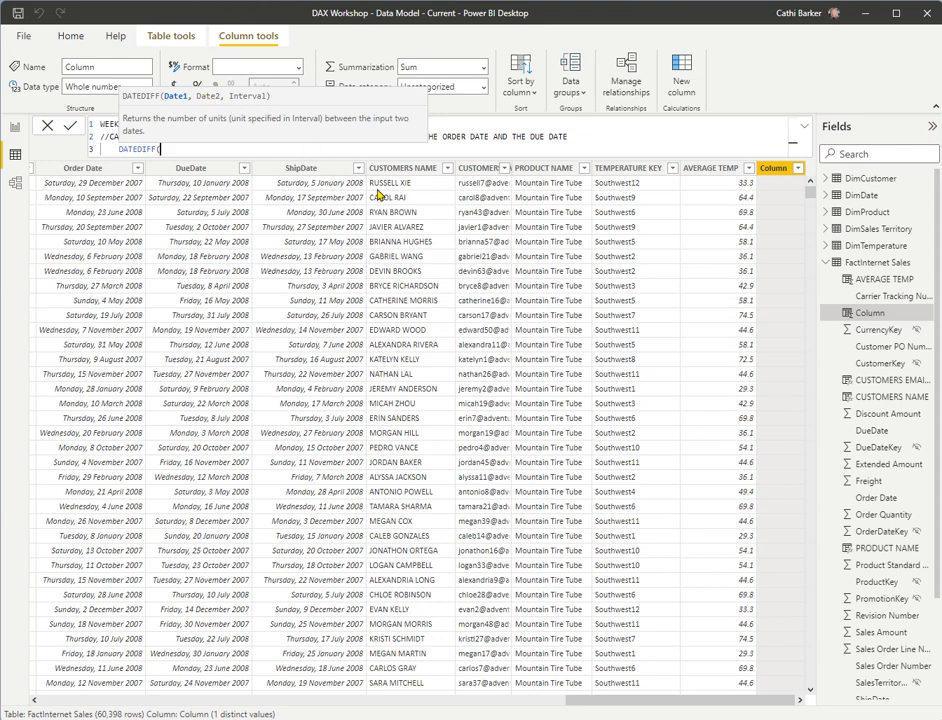
type("ORDER")
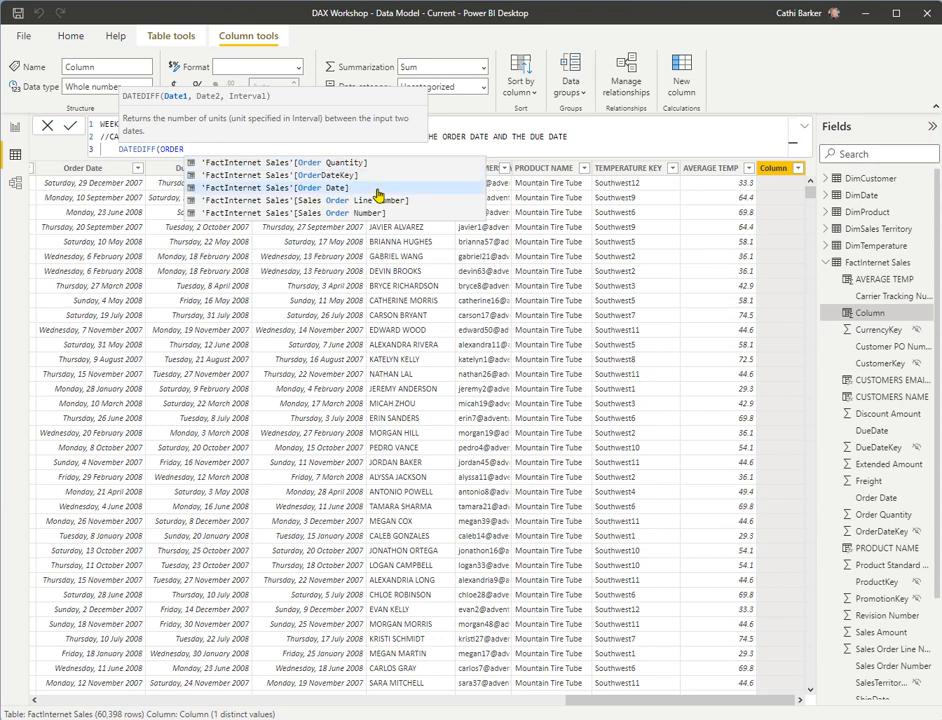
left_click(377, 189)
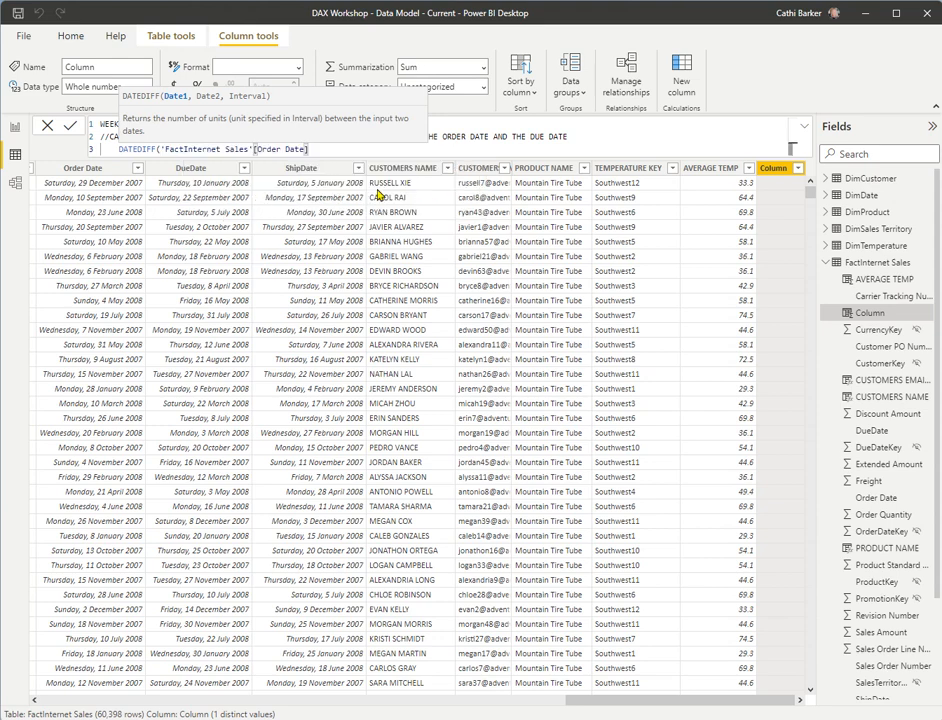
type(",DUE")
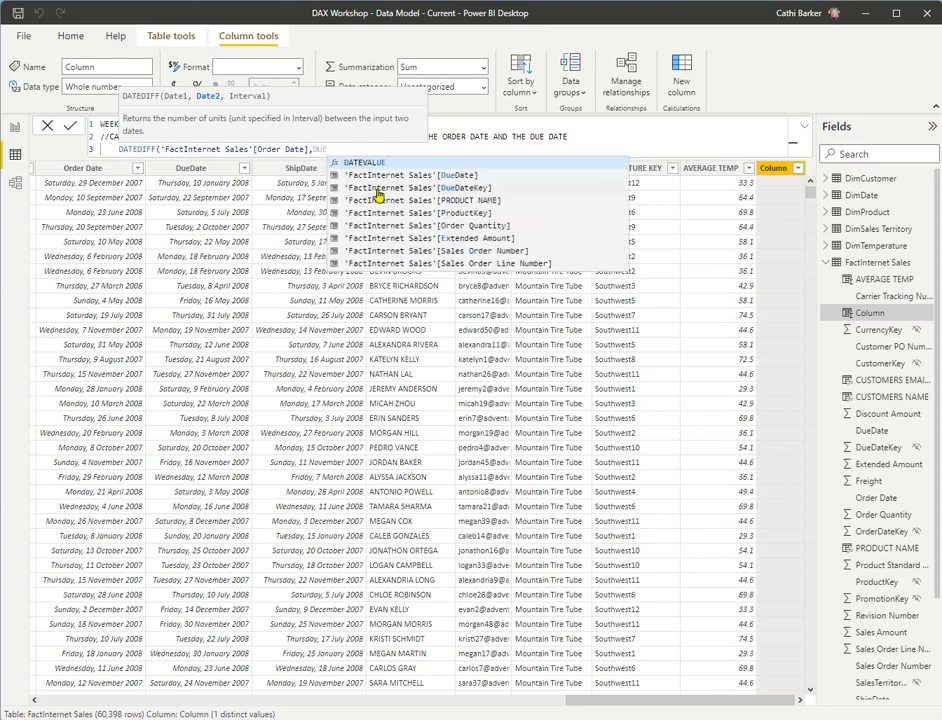
key("Down")
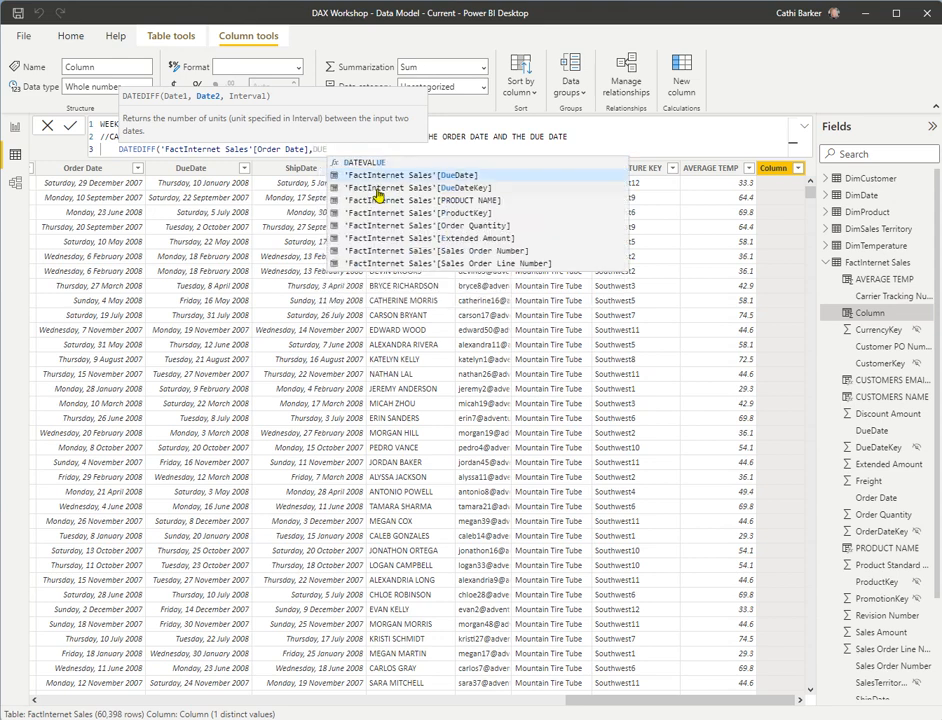
key("Tab")
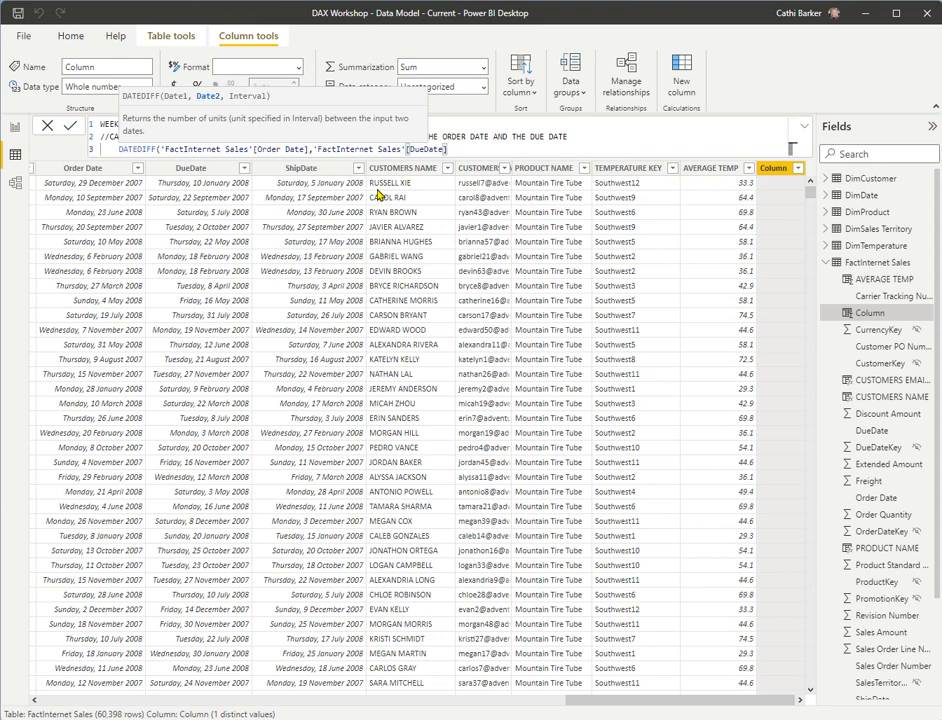
Set the DATEDIFF interval to WEEK, close the function and commit the WEEKS WAIT column formula.
type(",")
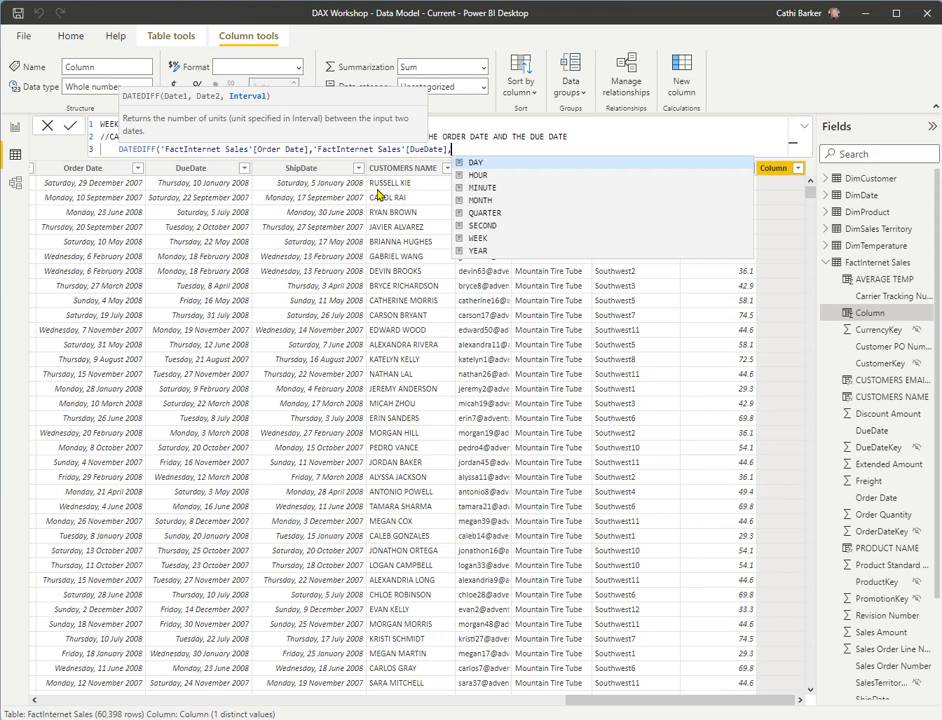
key("Down")
key("Down")
key("Down")
key("Down")
key("Down")
key("Down")
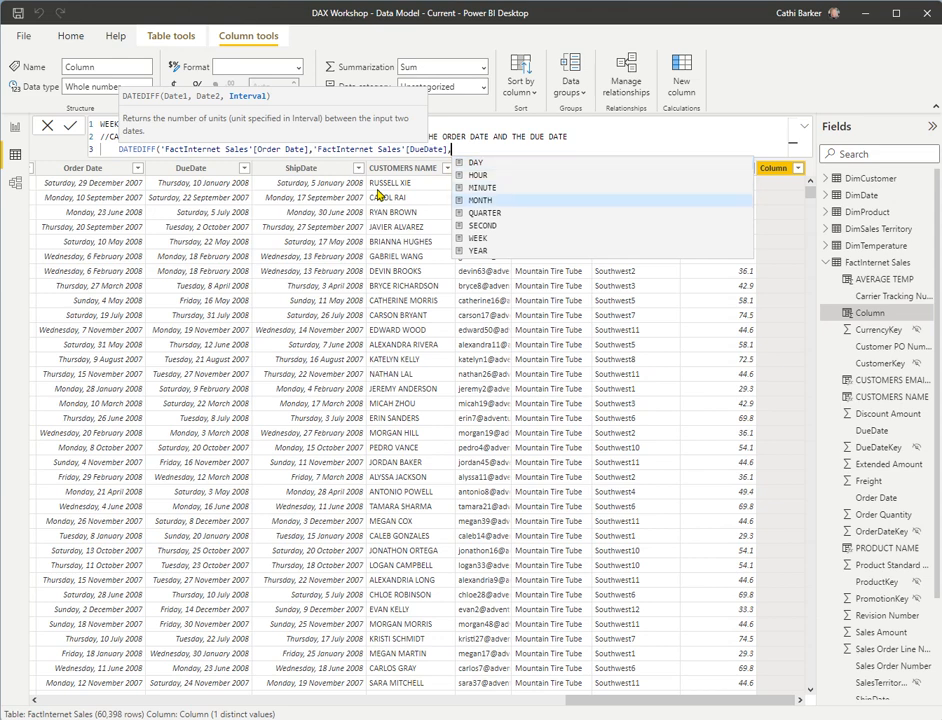
key("Tab")
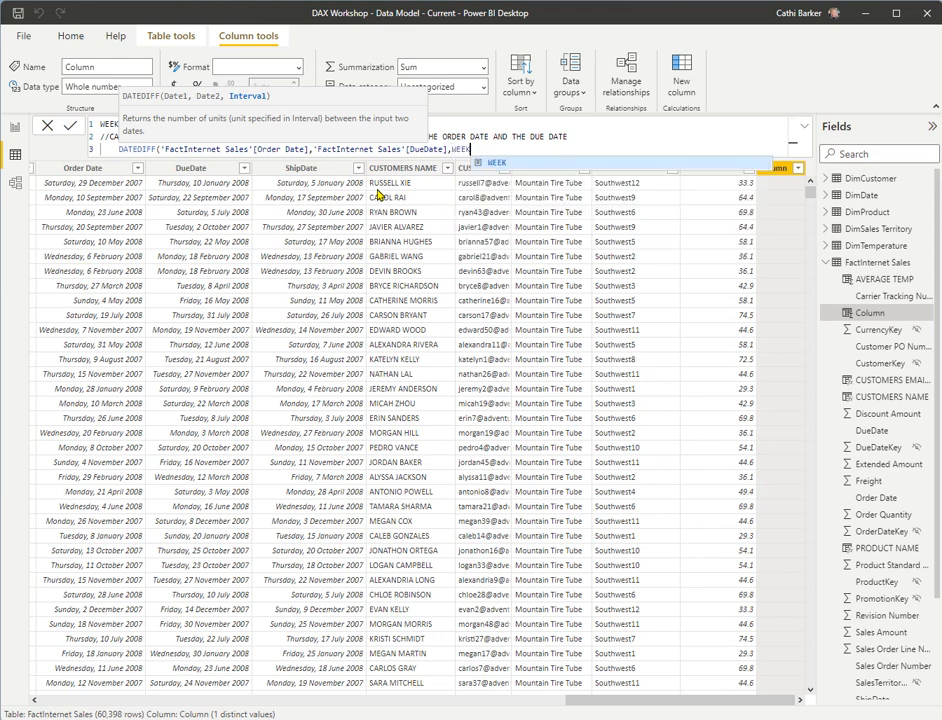
type(")")
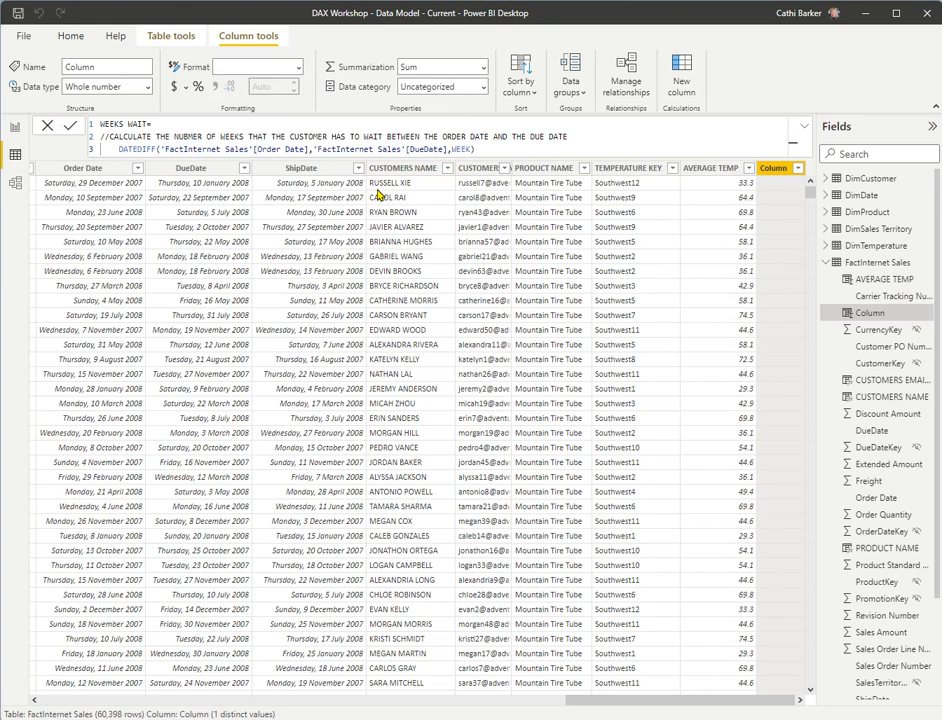
key("Return")
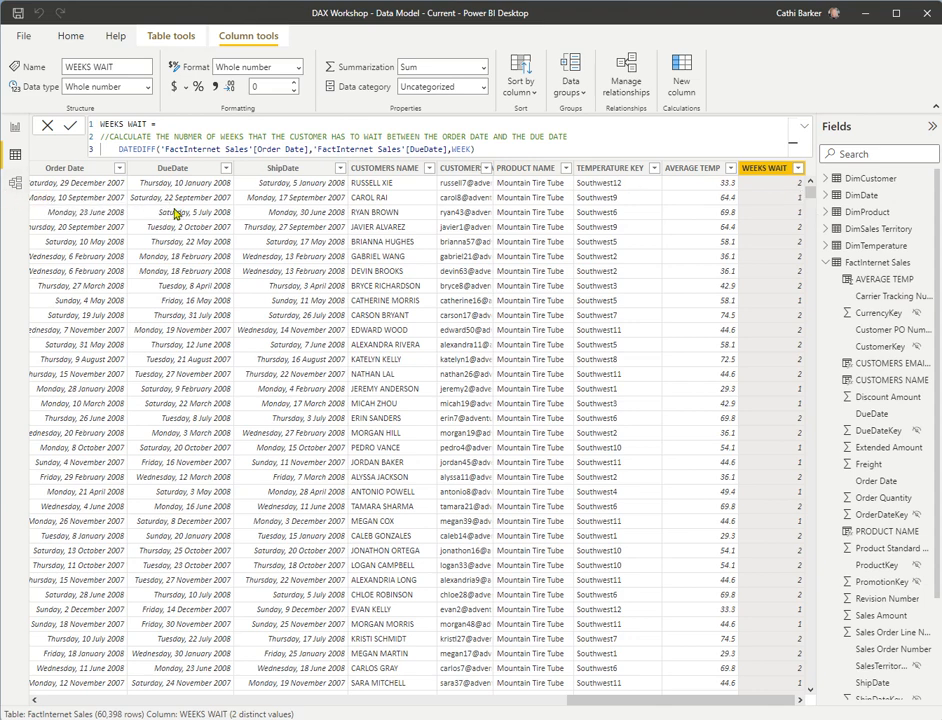
Check the distinct values of the WEEKS WAIT column in its filter list without applying a filter.
left_click(799, 170)
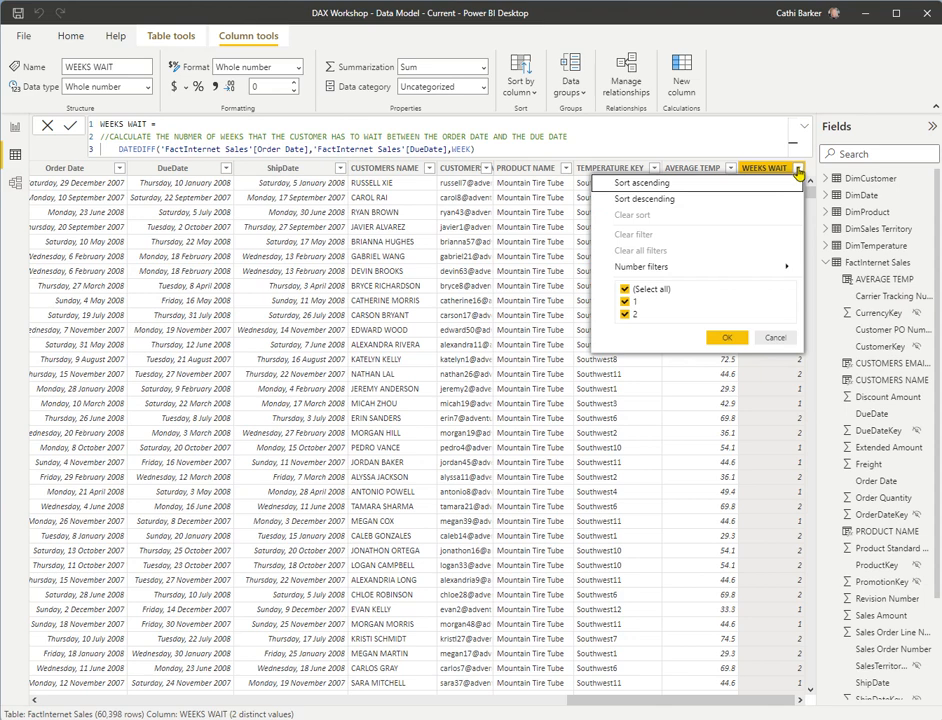
left_click(778, 337)
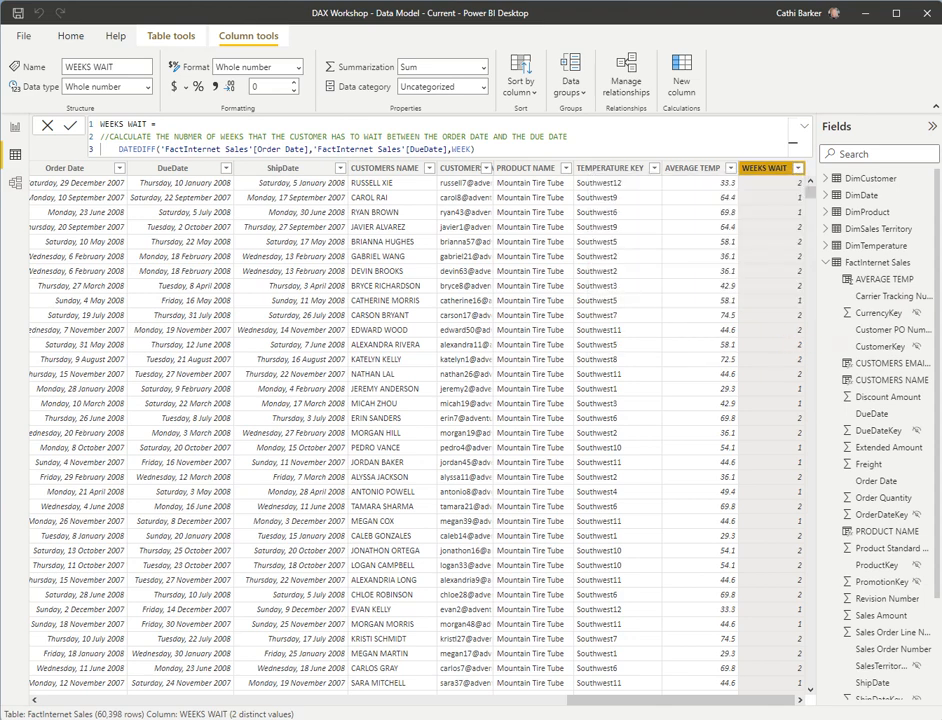